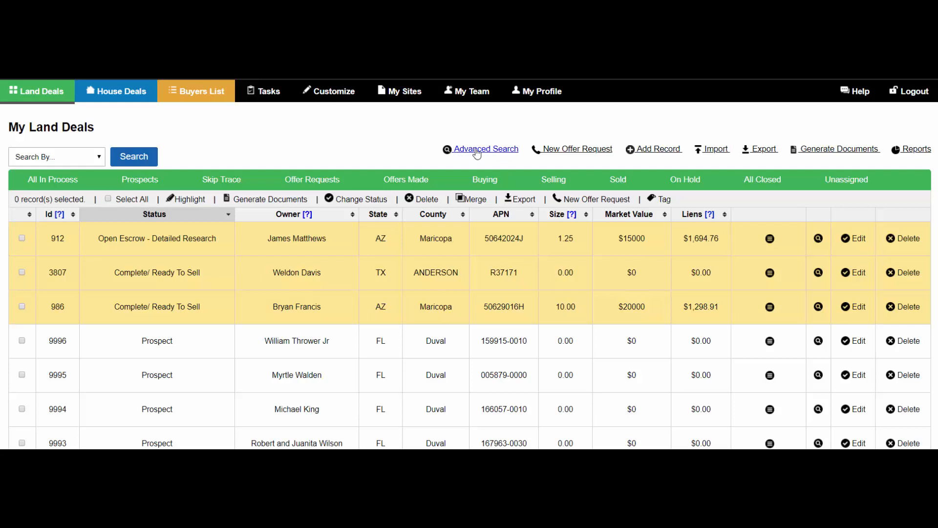
Step: Look through the basic search criteria for land deals and choose APN as the search field
{"action": "left_click", "coordinate": [29, 163]}
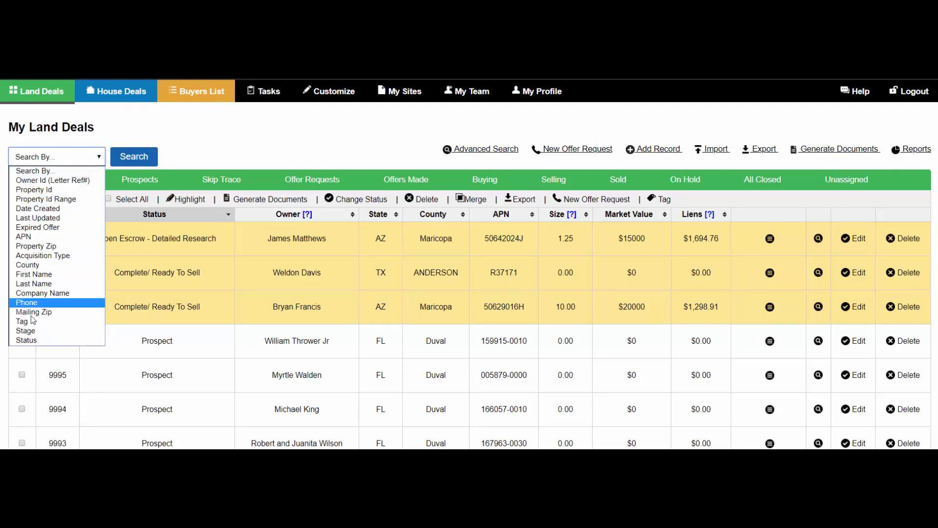
{"action": "left_click", "coordinate": [55, 146]}
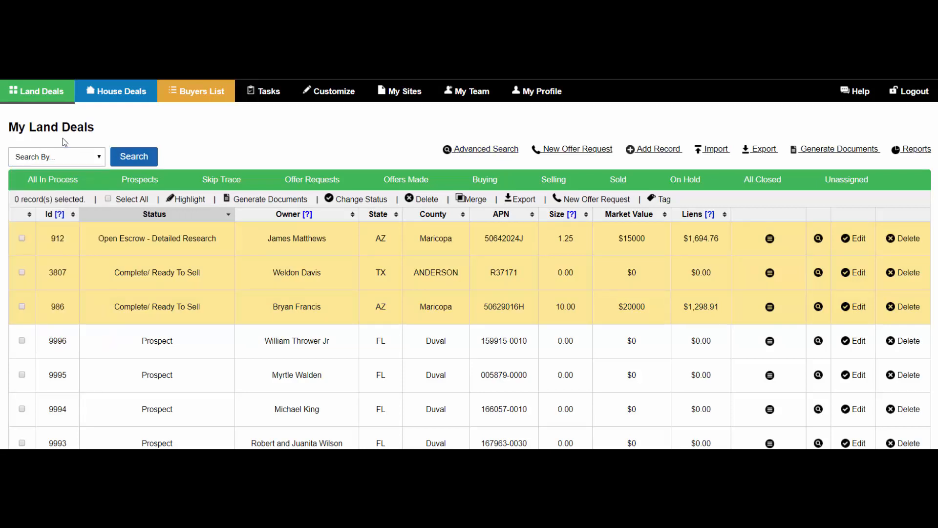
{"action": "left_click", "coordinate": [39, 157]}
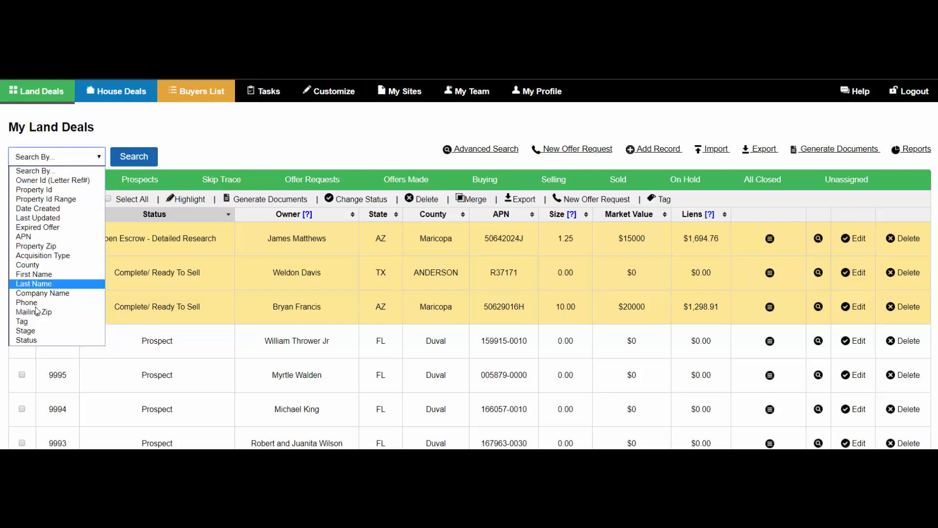
{"action": "left_click", "coordinate": [70, 148]}
{"action": "left_click", "coordinate": [61, 159]}
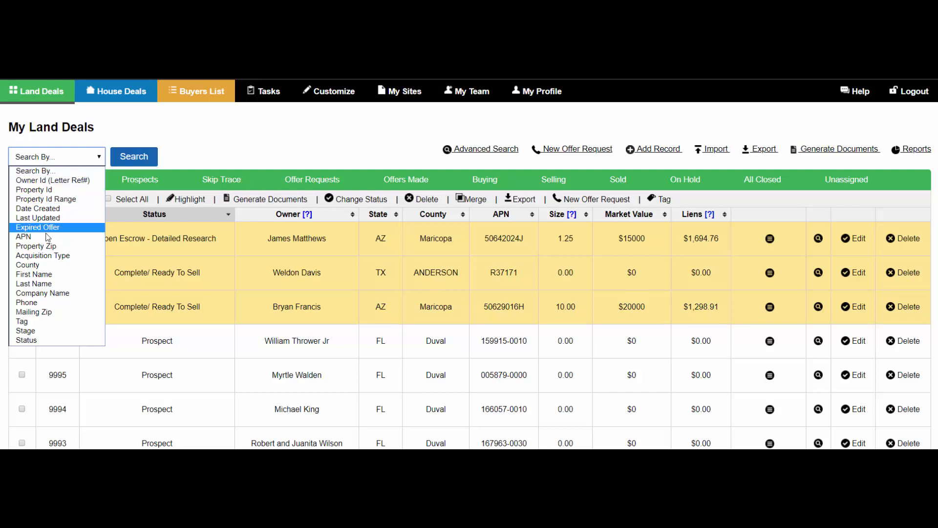
{"action": "left_click", "coordinate": [29, 236]}
{"action": "left_click", "coordinate": [136, 159]}
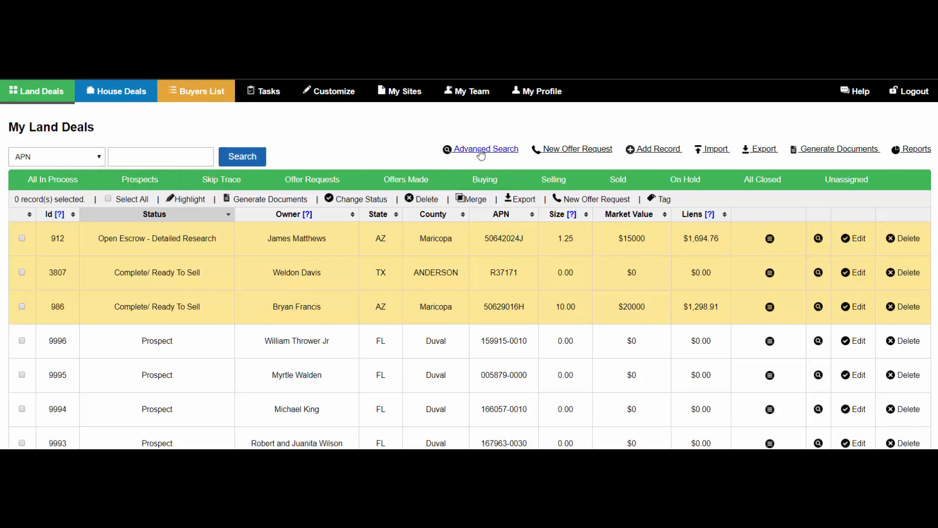
Step: Start an advanced search with a rule that Status is equal to Pending Preliminary Research
{"action": "left_click", "coordinate": [507, 154]}
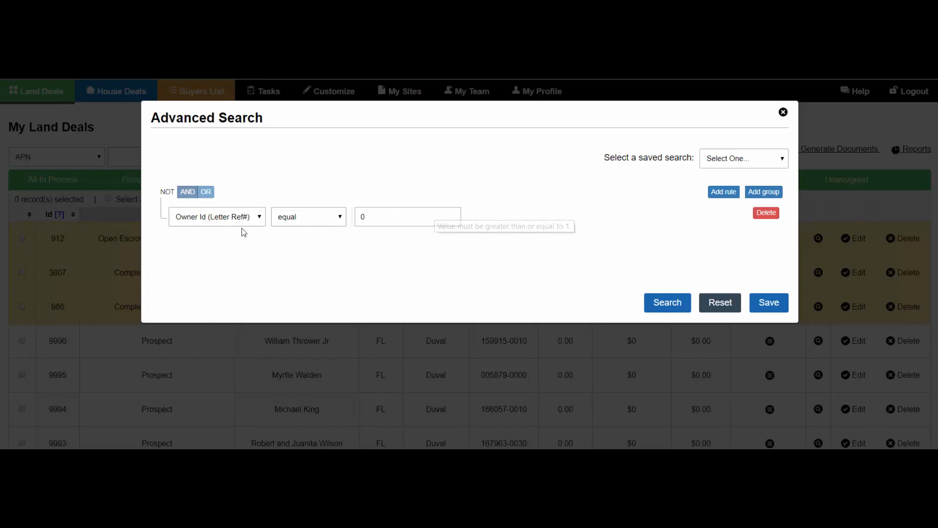
{"action": "left_click", "coordinate": [192, 218]}
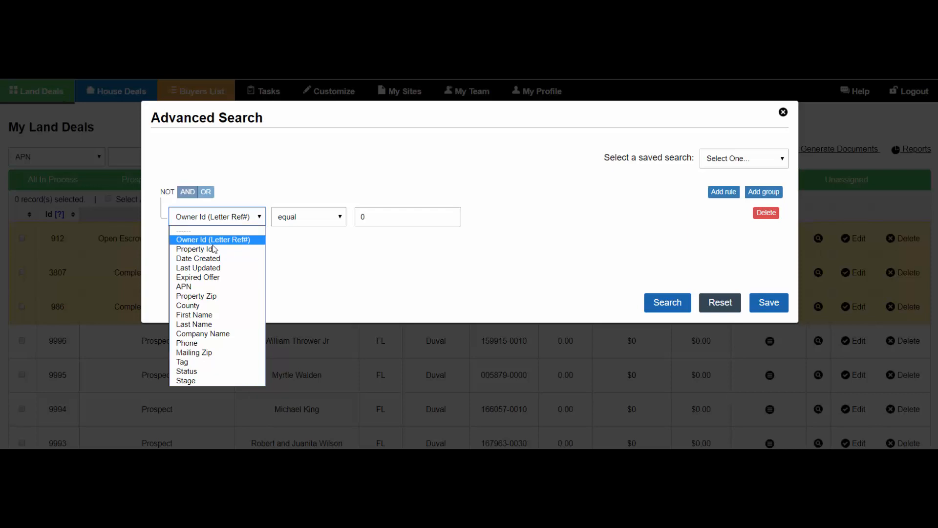
{"action": "left_click", "coordinate": [203, 375]}
{"action": "left_click", "coordinate": [296, 218]}
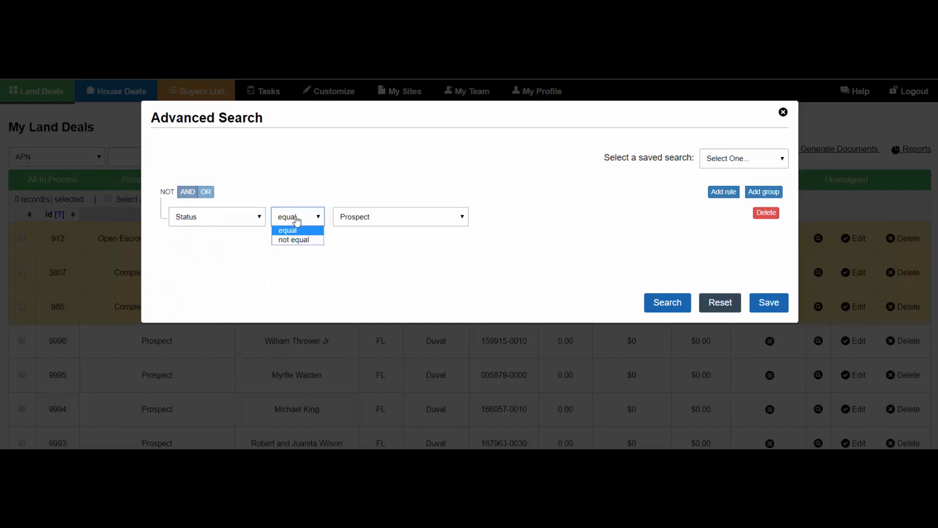
{"action": "left_click", "coordinate": [364, 217]}
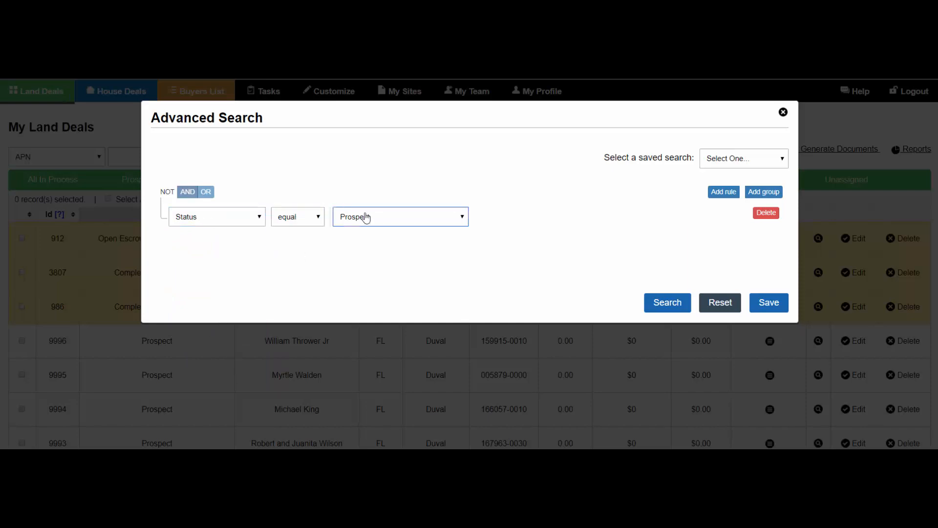
{"action": "left_click", "coordinate": [366, 217]}
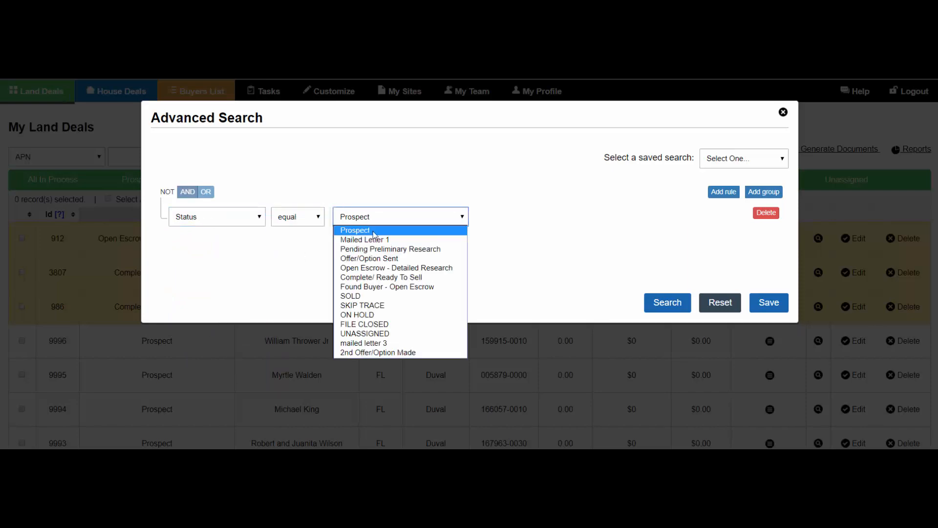
{"action": "left_click", "coordinate": [397, 249]}
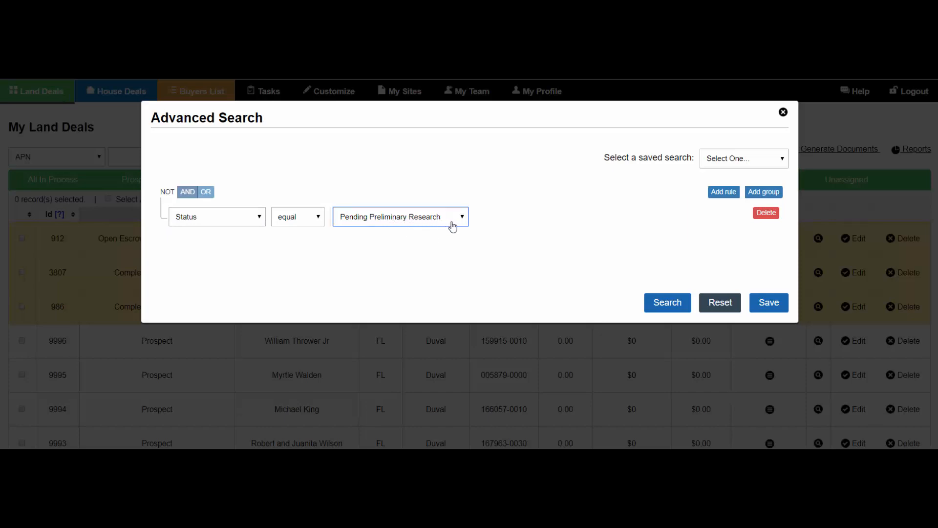
Step: Add a second rule to the advanced search requiring that Tag contains Infill
{"action": "left_click", "coordinate": [724, 192]}
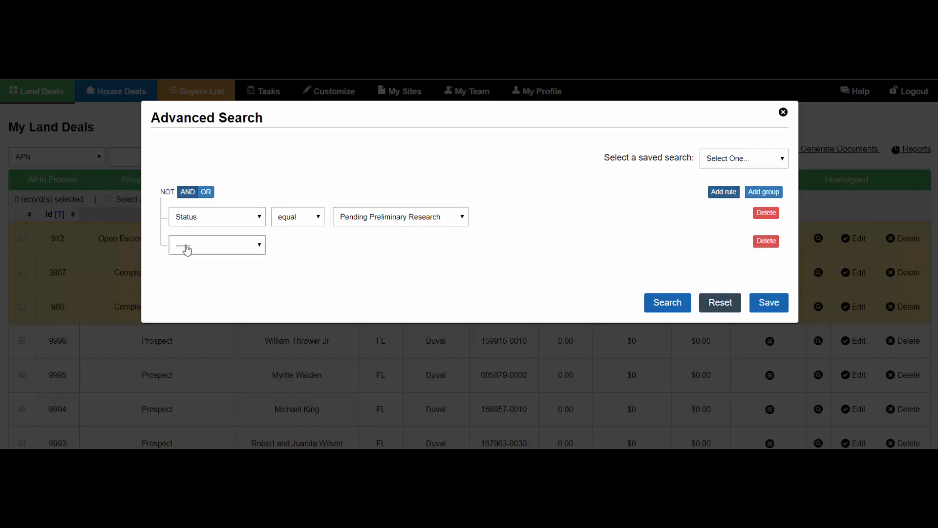
{"action": "left_click", "coordinate": [235, 249]}
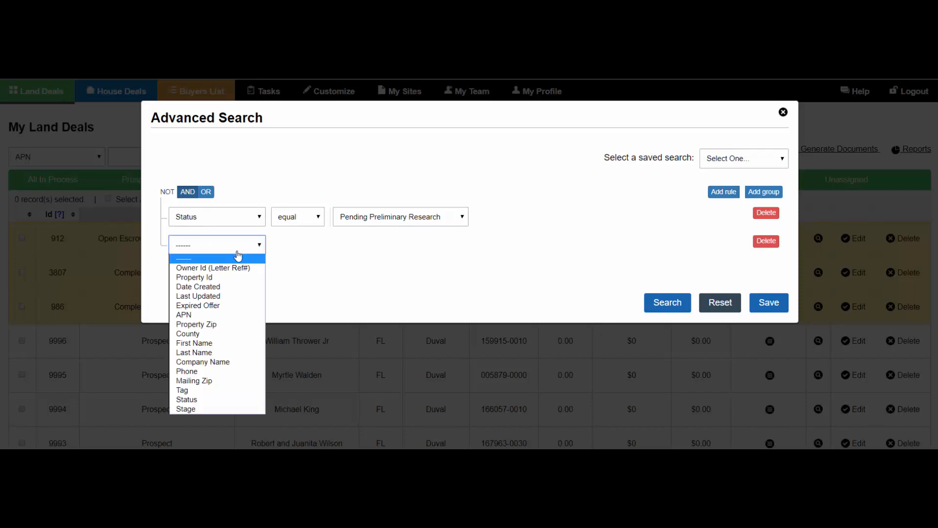
{"action": "left_click", "coordinate": [182, 390]}
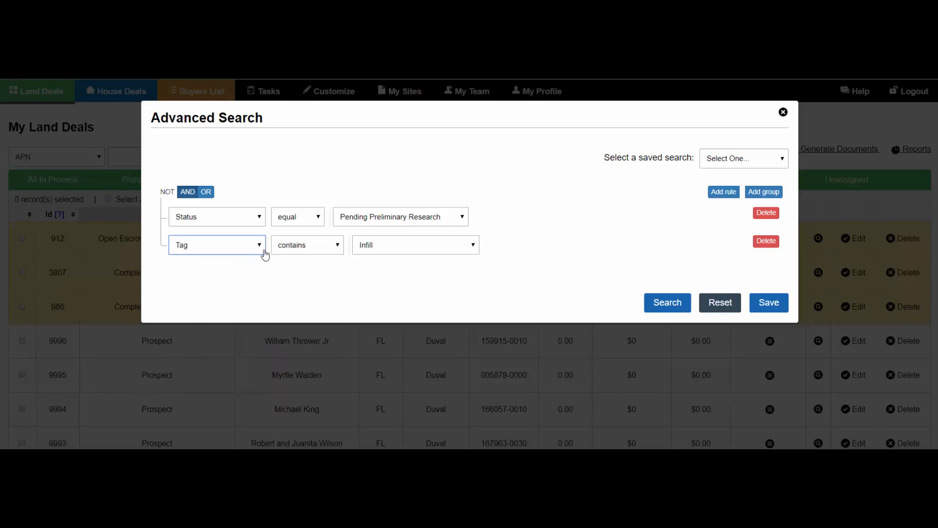
{"action": "left_click", "coordinate": [297, 245]}
{"action": "left_click", "coordinate": [298, 257]}
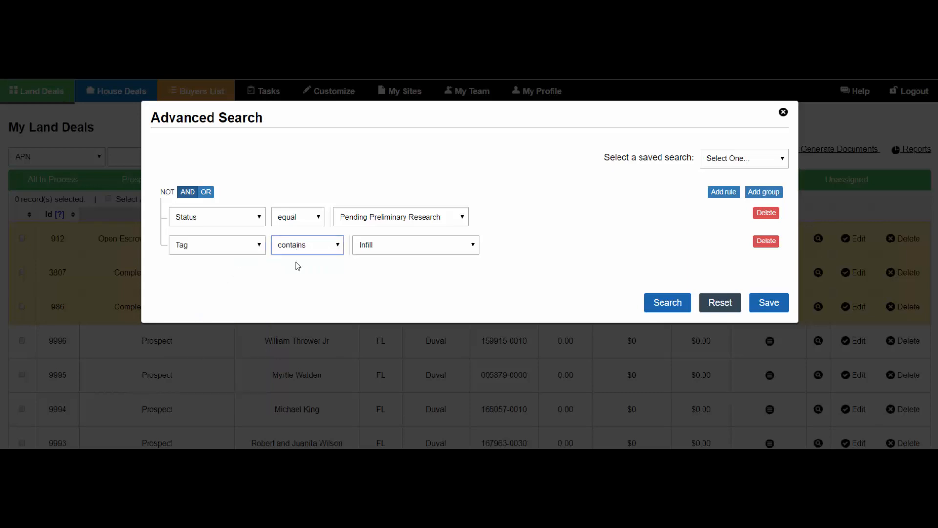
{"action": "left_click", "coordinate": [381, 251]}
{"action": "left_click", "coordinate": [379, 259]}
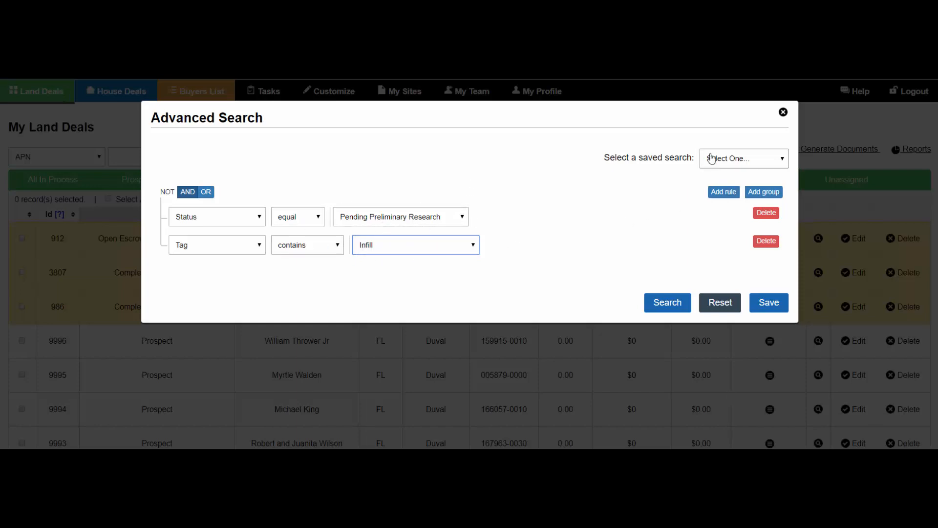
Step: Save the advanced search under the title "Infill properties"
{"action": "left_click", "coordinate": [771, 302]}
{"action": "left_click", "coordinate": [614, 299]}
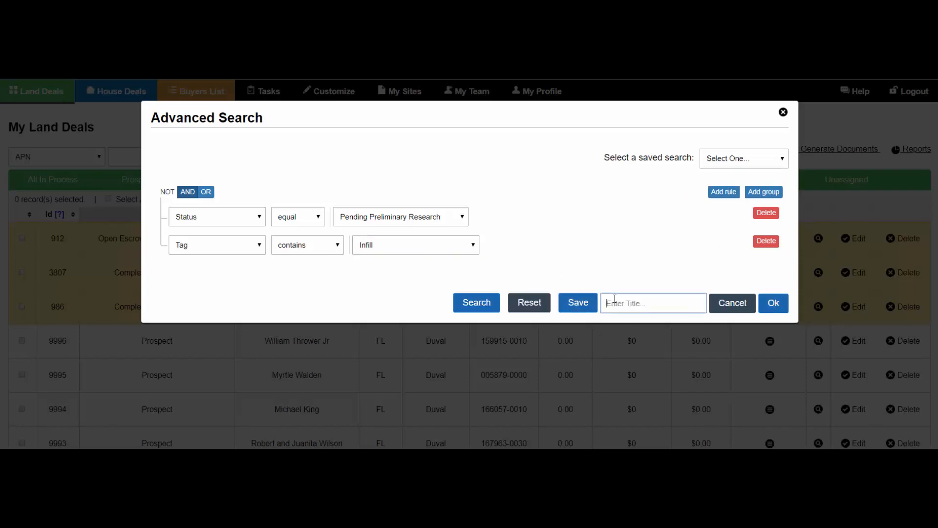
{"action": "type", "text": "Infill properties"}
{"action": "left_click", "coordinate": [770, 303]}
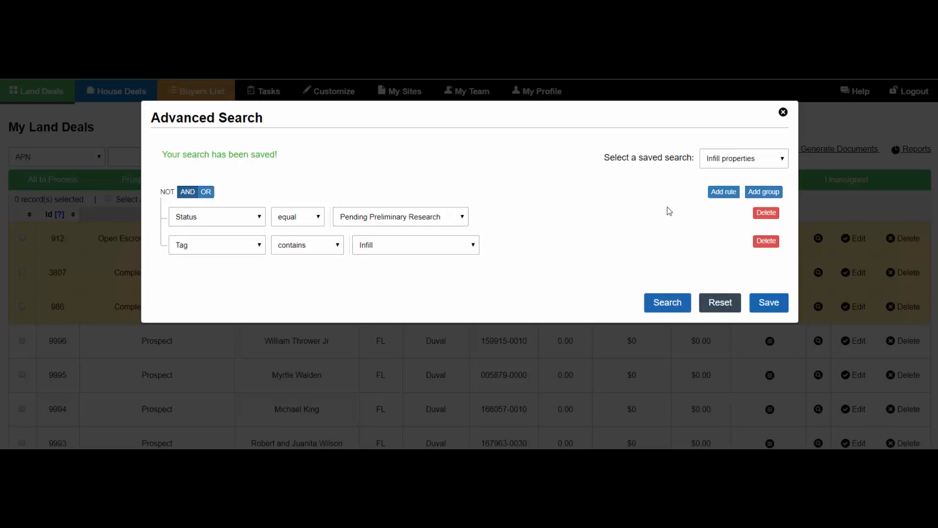
Step: Run the advanced search and check the status of each record in the results
{"action": "left_click", "coordinate": [667, 302]}
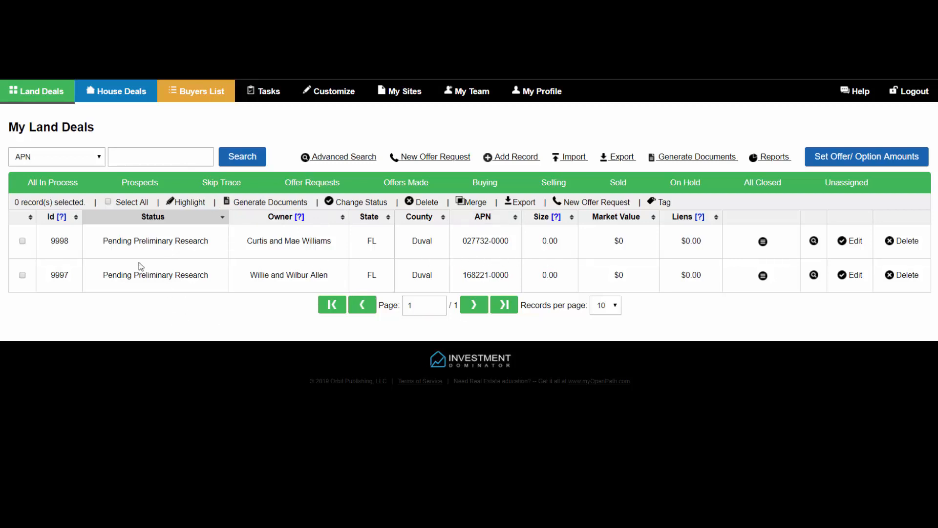
{"action": "left_click_drag", "start_coordinate": [103, 241], "coordinate": [207, 245]}
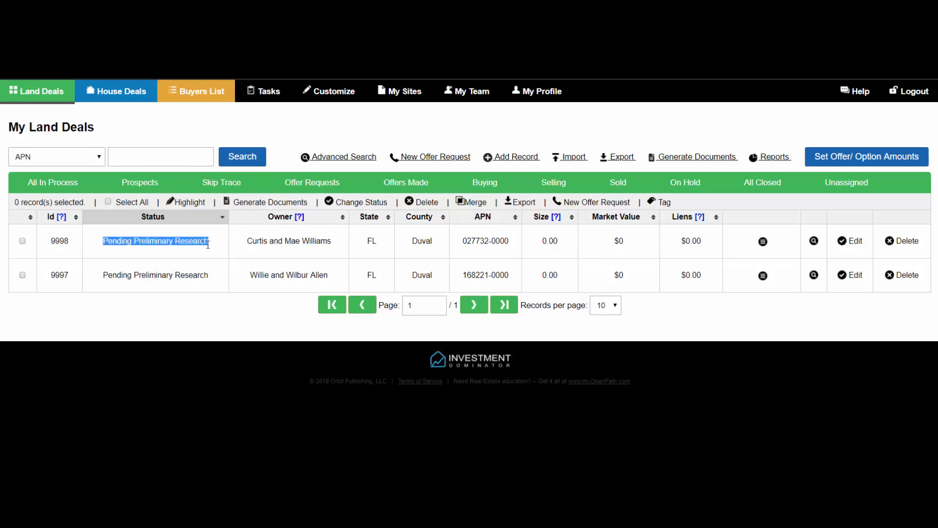
{"action": "left_click", "coordinate": [204, 273]}
{"action": "left_click_drag", "start_coordinate": [114, 277], "coordinate": [170, 276]}
{"action": "left_click", "coordinate": [183, 276]}
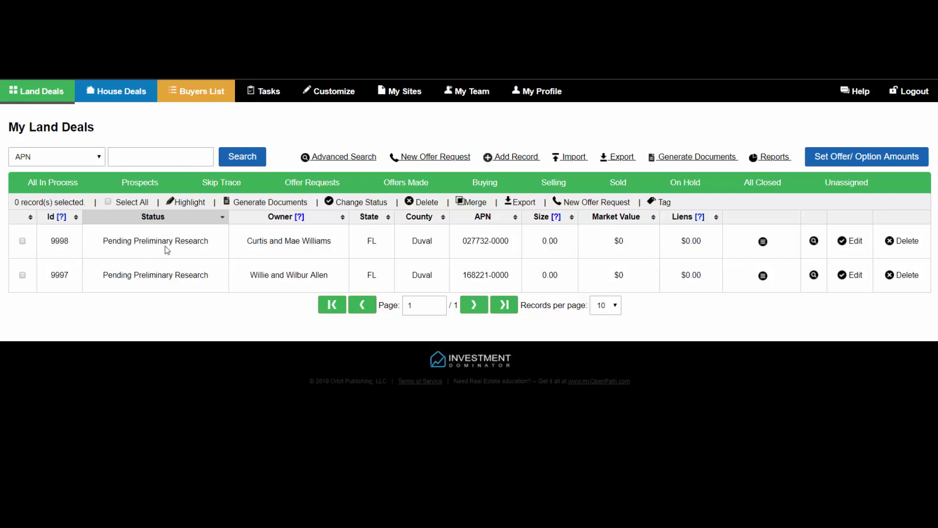
Step: Open property record 9998 for editing, find "tag" on the page to check its tags, and return to the land deals list
{"action": "left_click", "coordinate": [854, 242]}
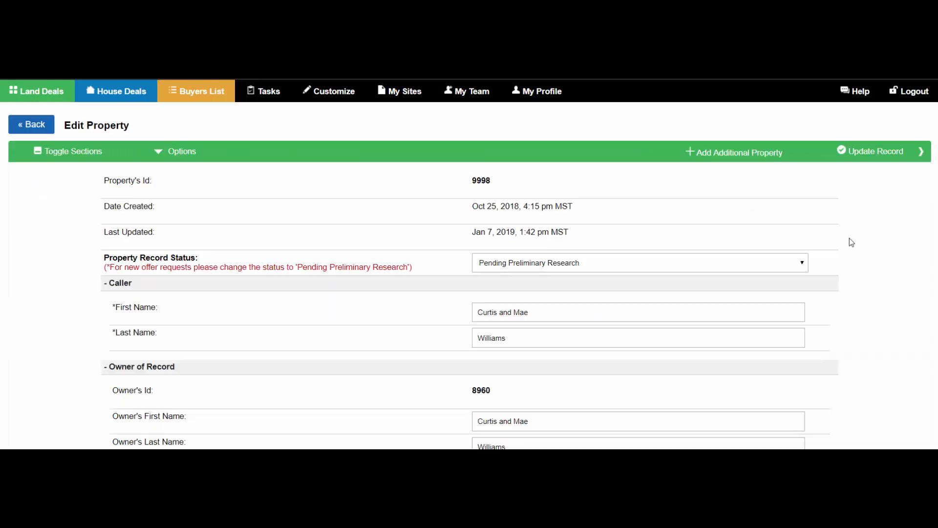
{"action": "left_click", "coordinate": [65, 156]}
{"action": "left_click", "coordinate": [66, 158]}
{"action": "key", "text": "ctrl+f"}
{"action": "type", "text": "tag"}
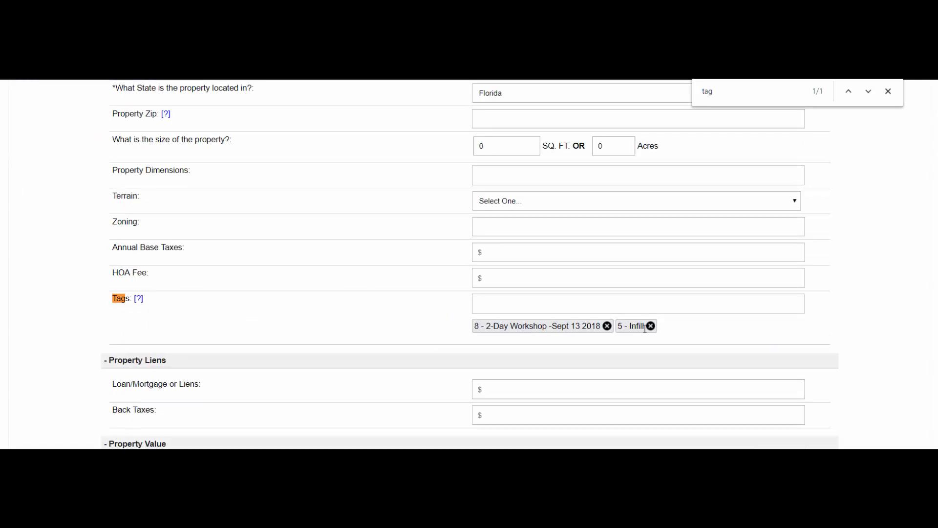
{"action": "scroll", "coordinate": [218, 262], "scroll_direction": "up", "scroll_amount": 10}
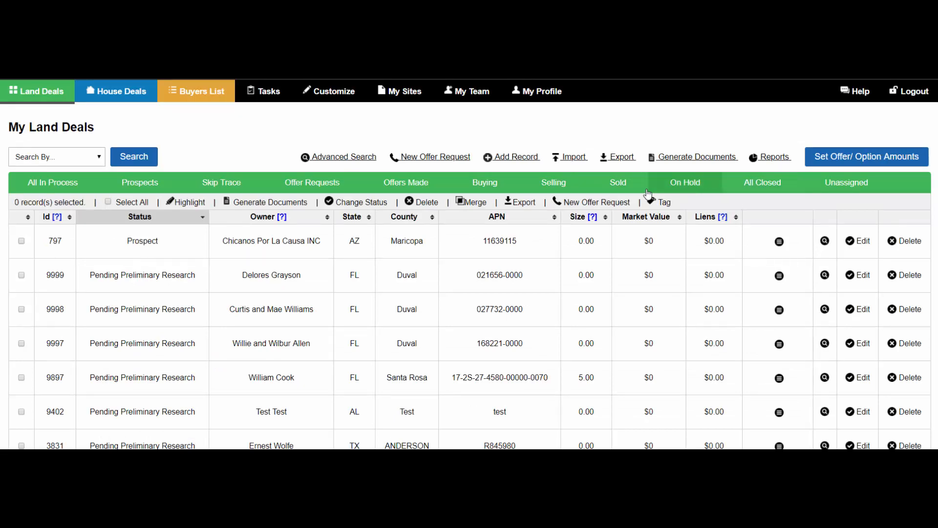
Step: Load the saved advanced search "Infill properties" and run it
{"action": "left_click", "coordinate": [345, 156]}
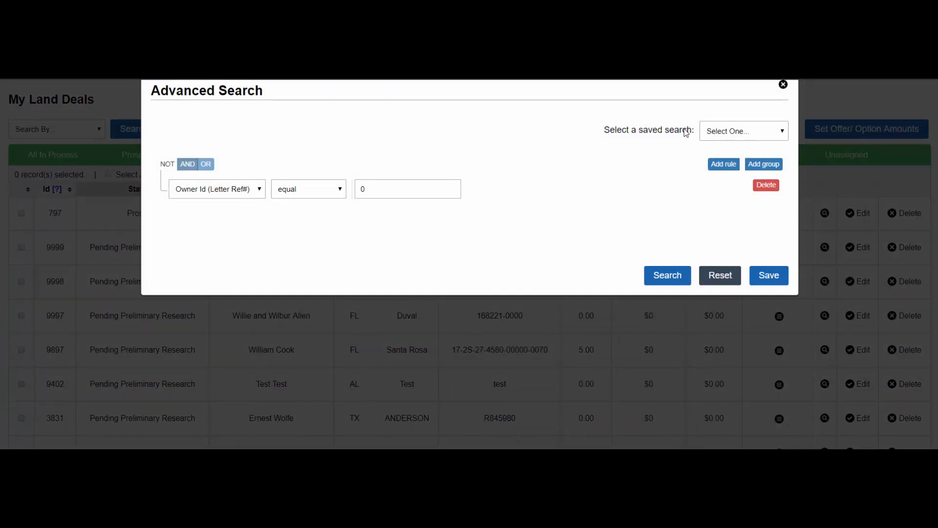
{"action": "left_click", "coordinate": [709, 132]}
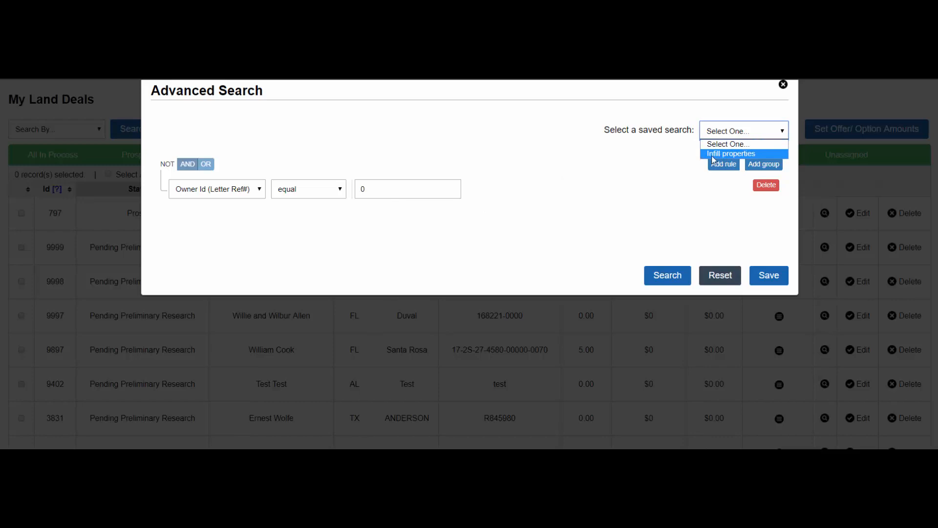
{"action": "left_click", "coordinate": [753, 154]}
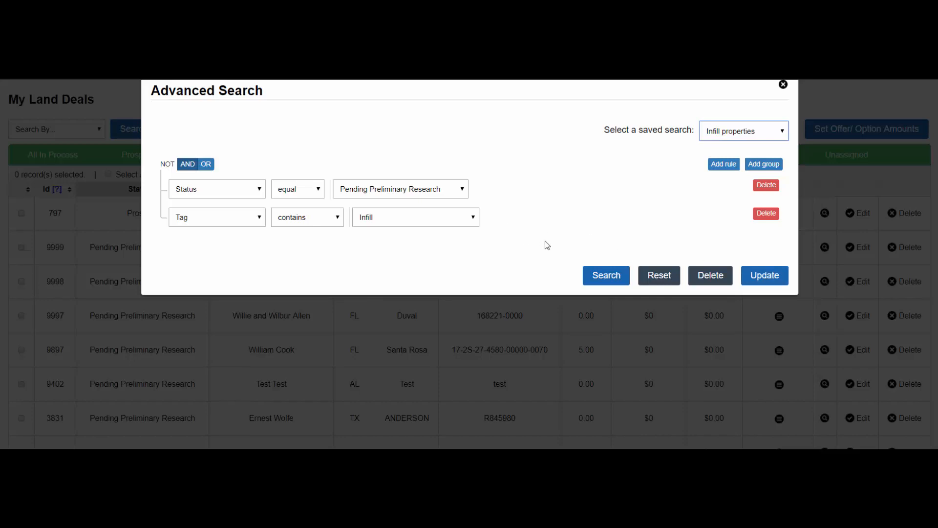
{"action": "left_click", "coordinate": [608, 277]}
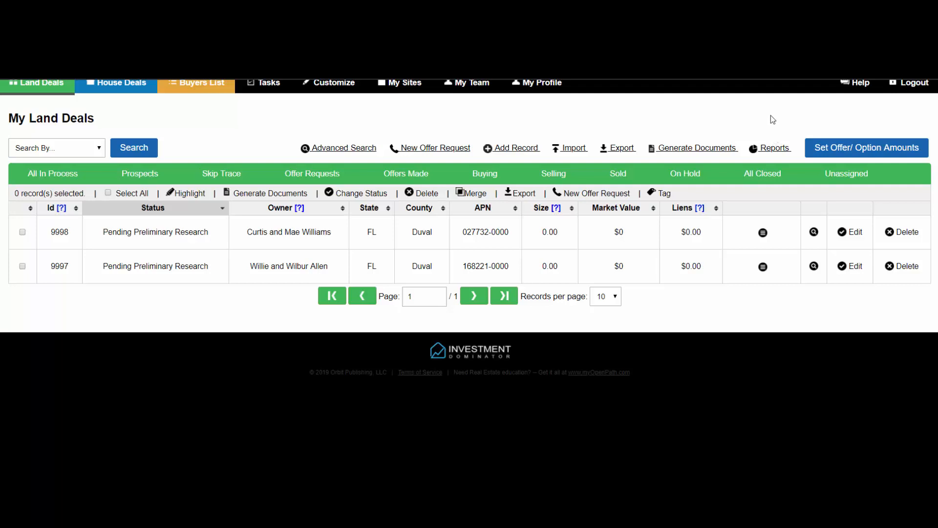
Step: Open the "Infill properties" results from the saved searches report, and bring that report up again
{"action": "left_click", "coordinate": [774, 148]}
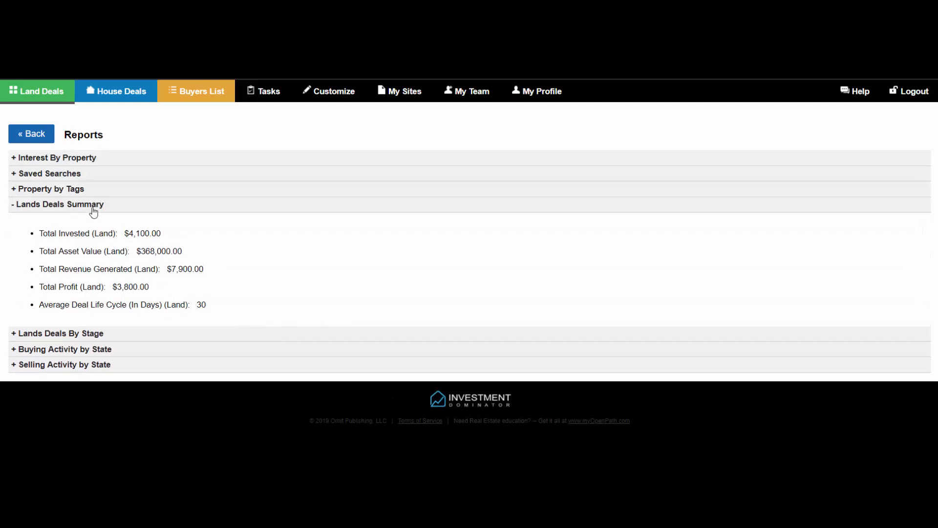
{"action": "left_click", "coordinate": [90, 208]}
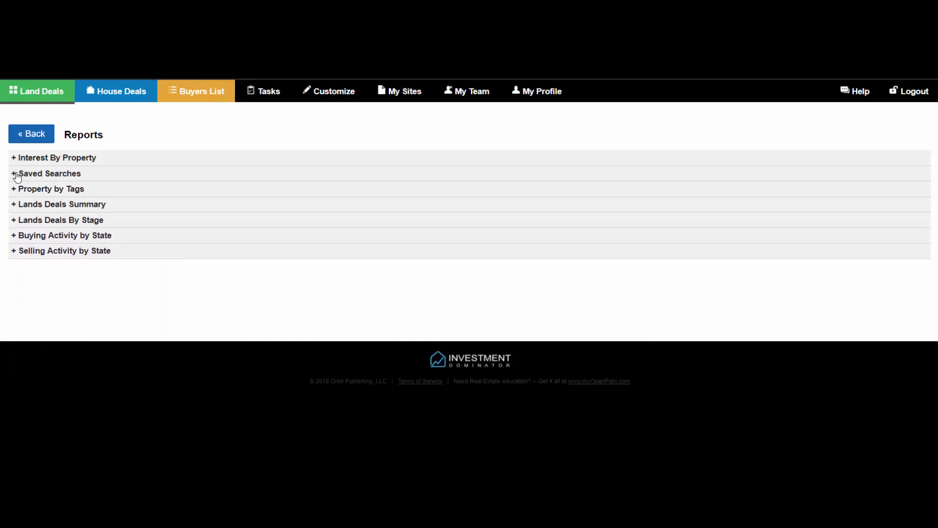
{"action": "left_click", "coordinate": [80, 175]}
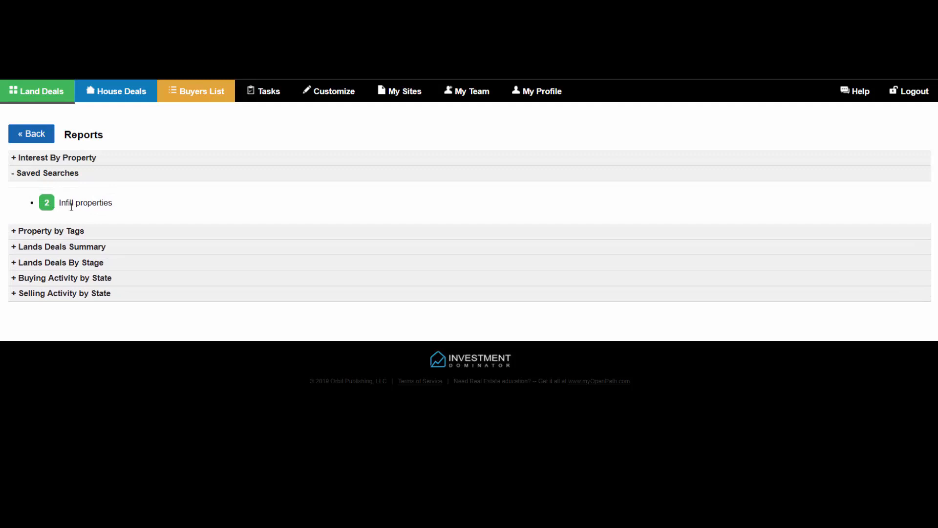
{"action": "left_click", "coordinate": [47, 203]}
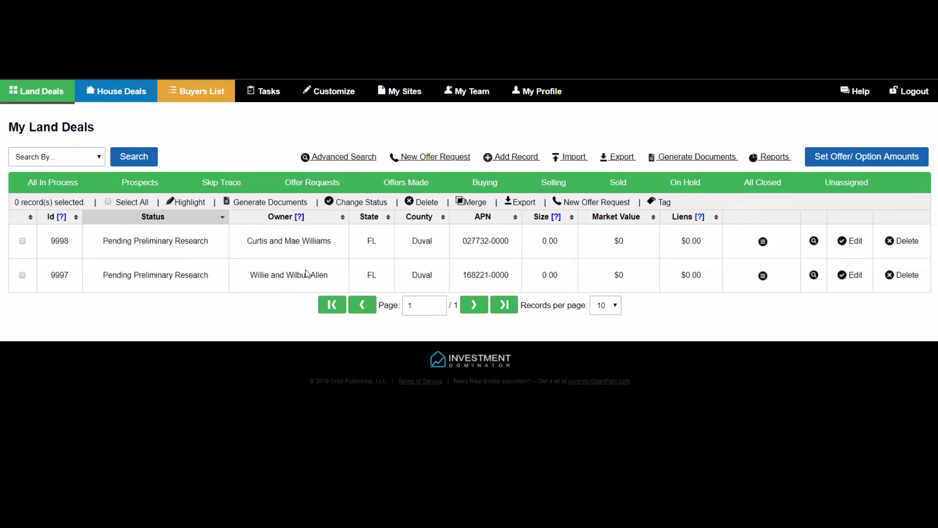
{"action": "left_click", "coordinate": [783, 156]}
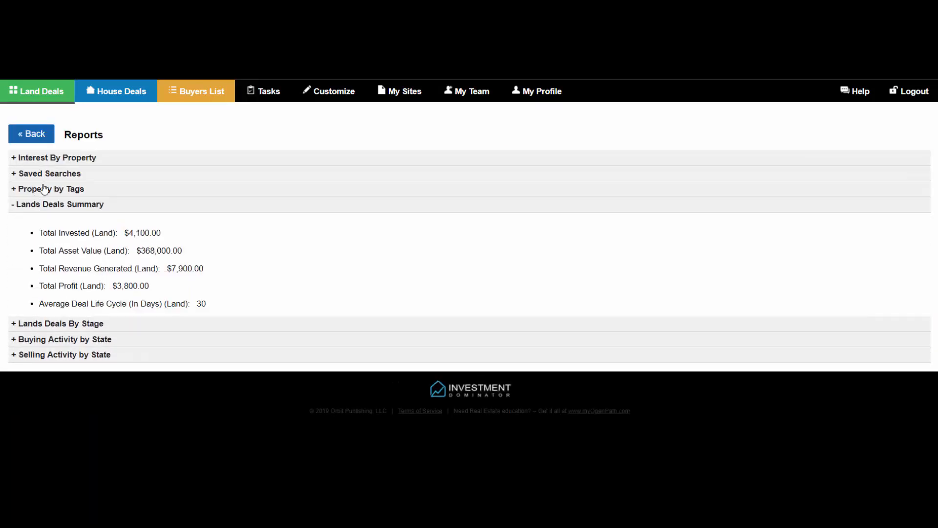
{"action": "left_click", "coordinate": [53, 176]}
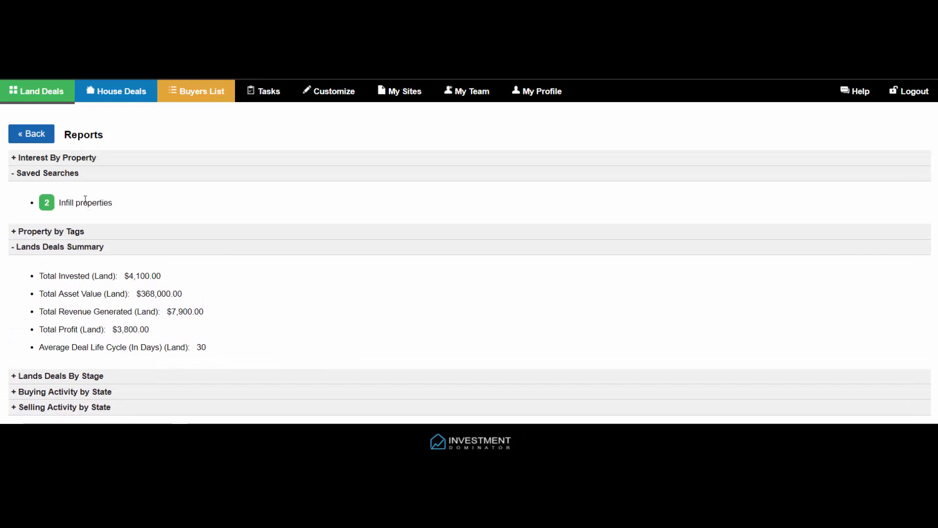
Step: Return to the land deals list and open the field choices for the first rule of a new advanced search
{"action": "left_click", "coordinate": [67, 98]}
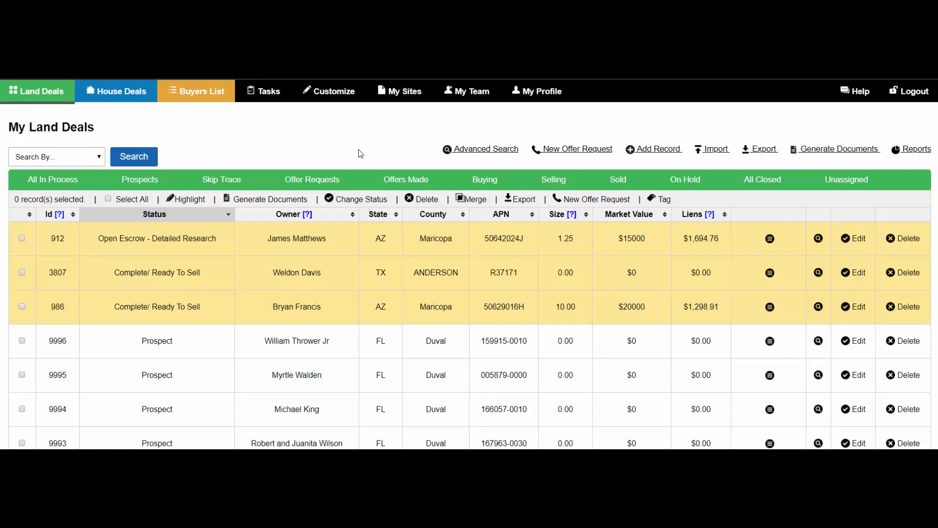
{"action": "left_click", "coordinate": [469, 149]}
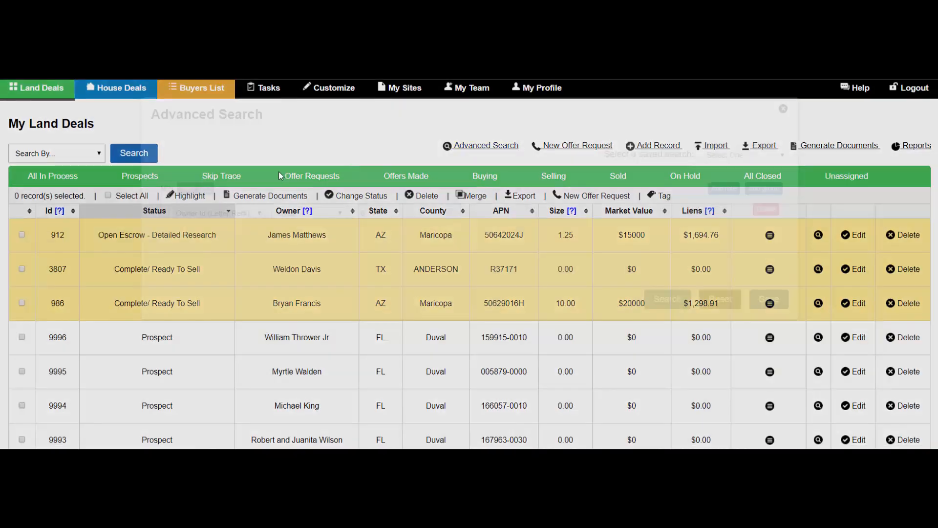
{"action": "left_click", "coordinate": [230, 189]}
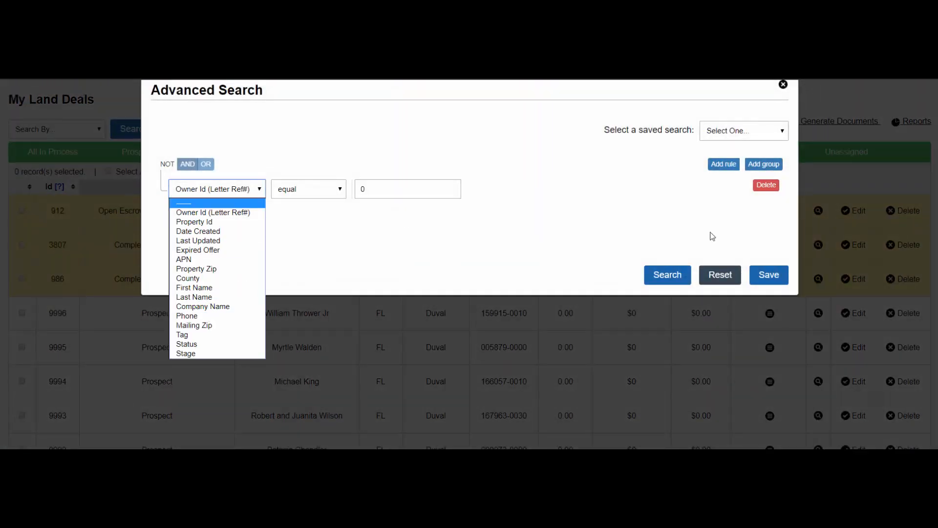